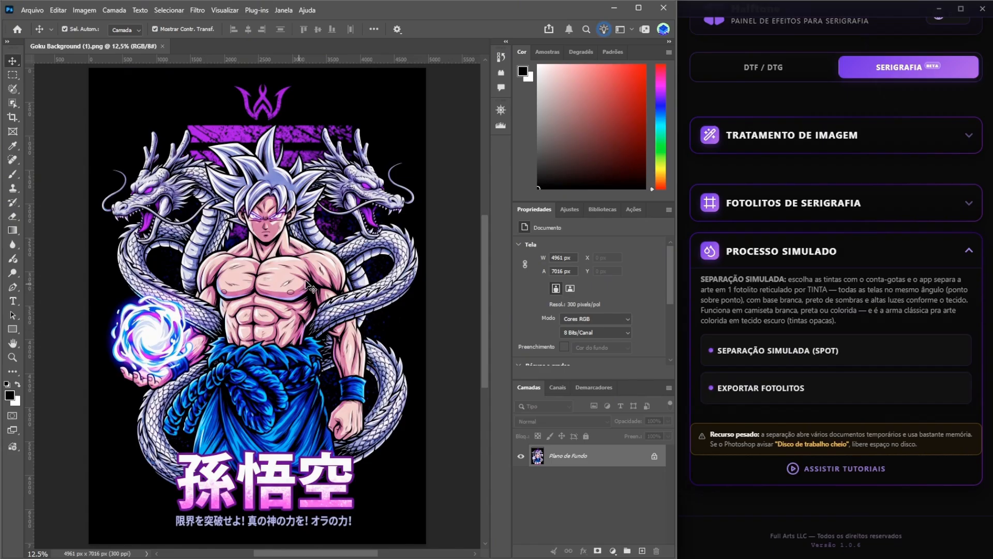
- Run Separação Simulada (Spot), accepting the default LPI and shirt-colour settings and acknowledging the main-colour instructions
{"action": "left_click", "coordinate": [829, 353]}
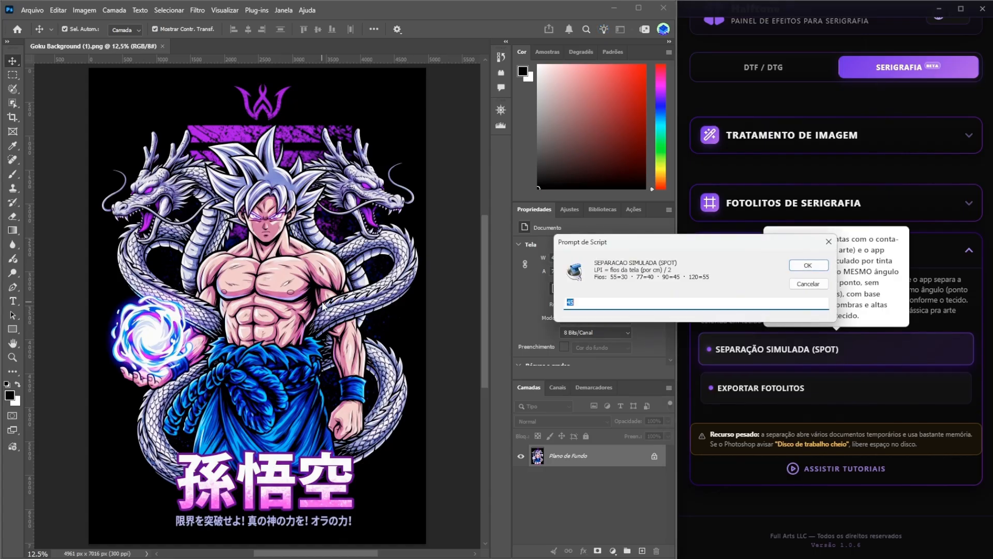
{"action": "left_click", "coordinate": [804, 266]}
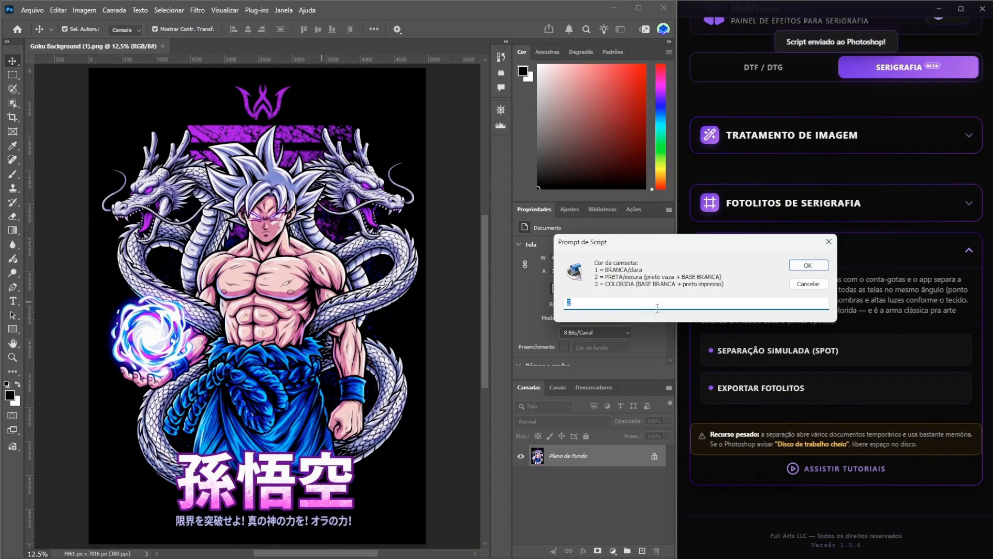
{"action": "left_click", "coordinate": [808, 265]}
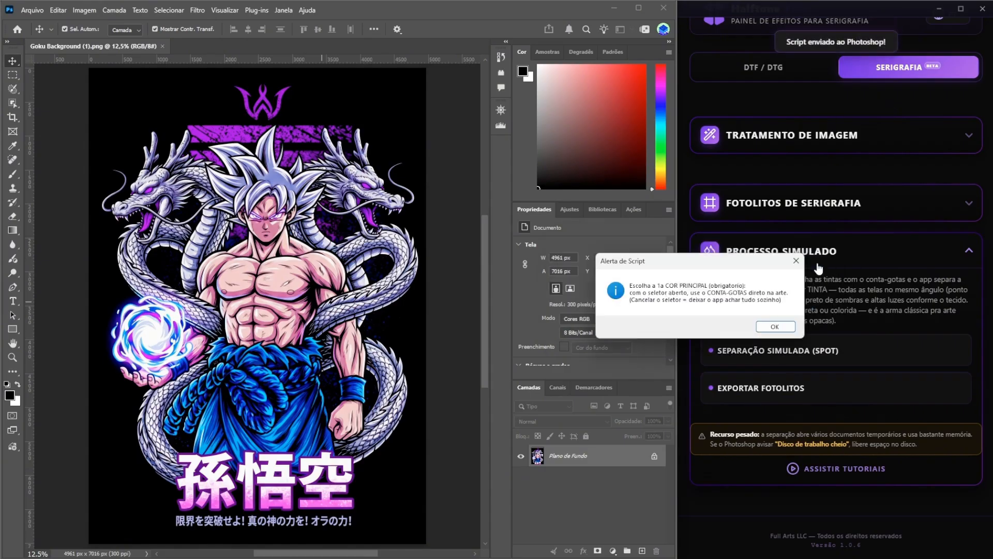
{"action": "left_click", "coordinate": [776, 326]}
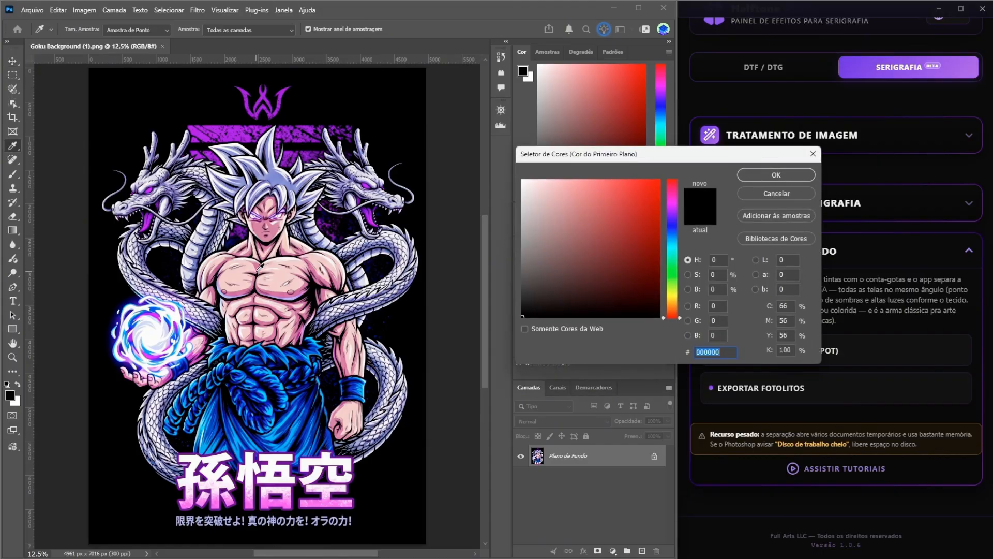
- Pick the beige skin tone #EFC5C1 on the chest as the first main colour and choose to add another
{"action": "scroll", "coordinate": [260, 265], "scroll_direction": "up", "scroll_amount": 2}
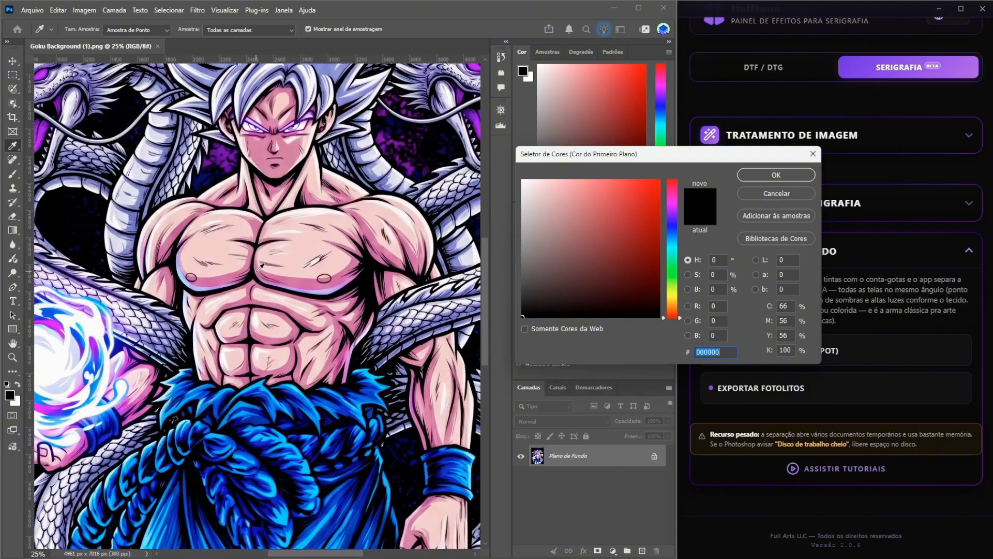
{"action": "left_click", "coordinate": [300, 249]}
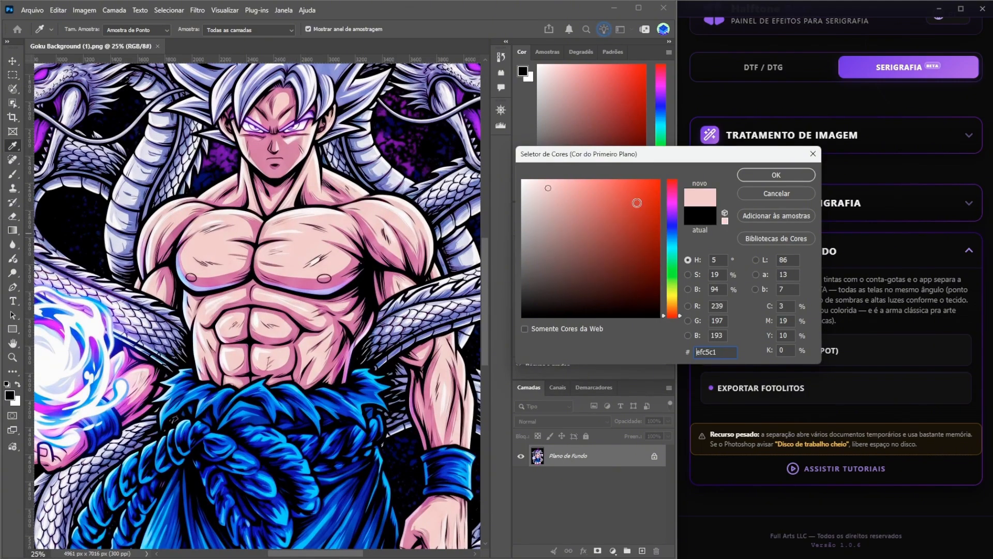
{"action": "left_click", "coordinate": [763, 173]}
{"action": "left_click", "coordinate": [724, 325]}
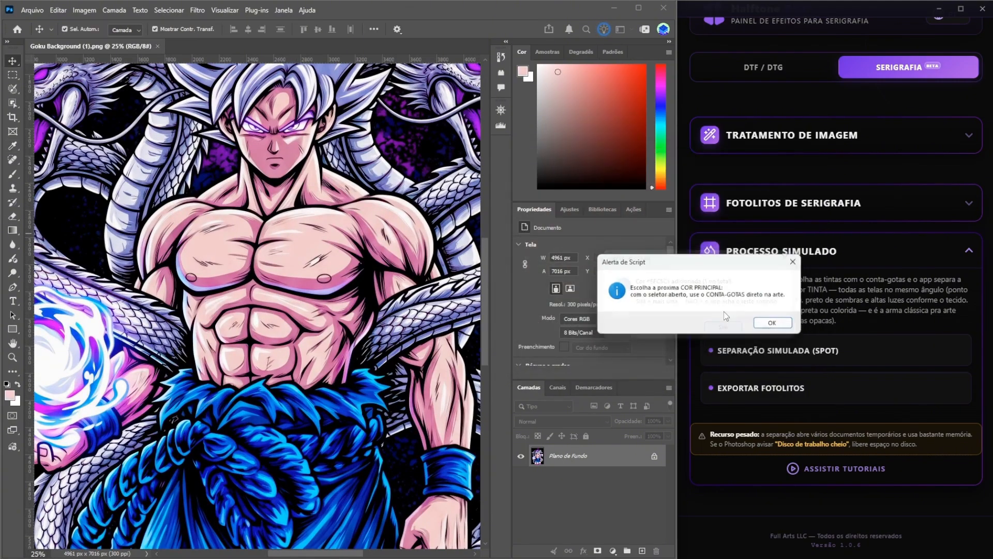
{"action": "left_click", "coordinate": [770, 322]}
- Pick the pink shading #C95E95 on the chest as the next main colour and choose to add another
{"action": "left_click", "coordinate": [303, 284]}
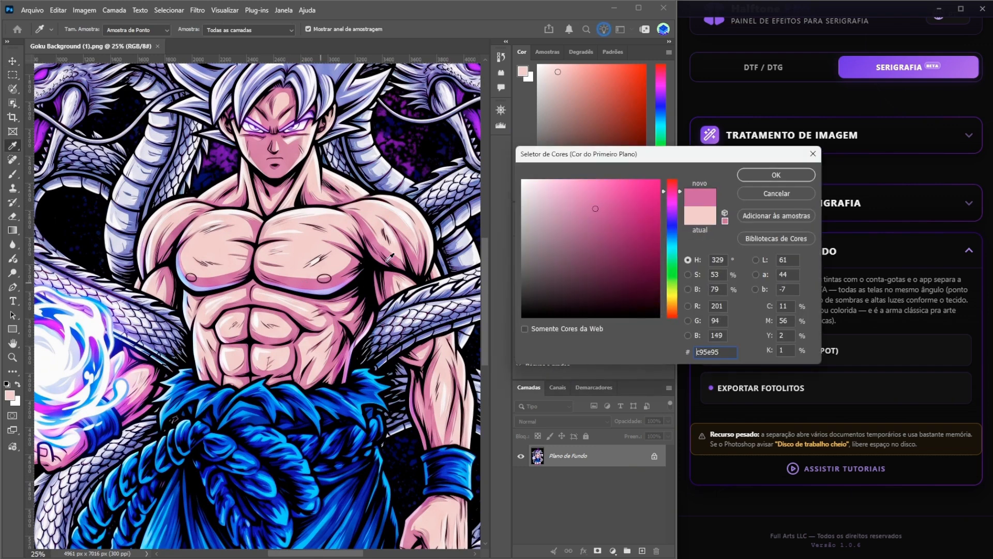
{"action": "left_click", "coordinate": [777, 175]}
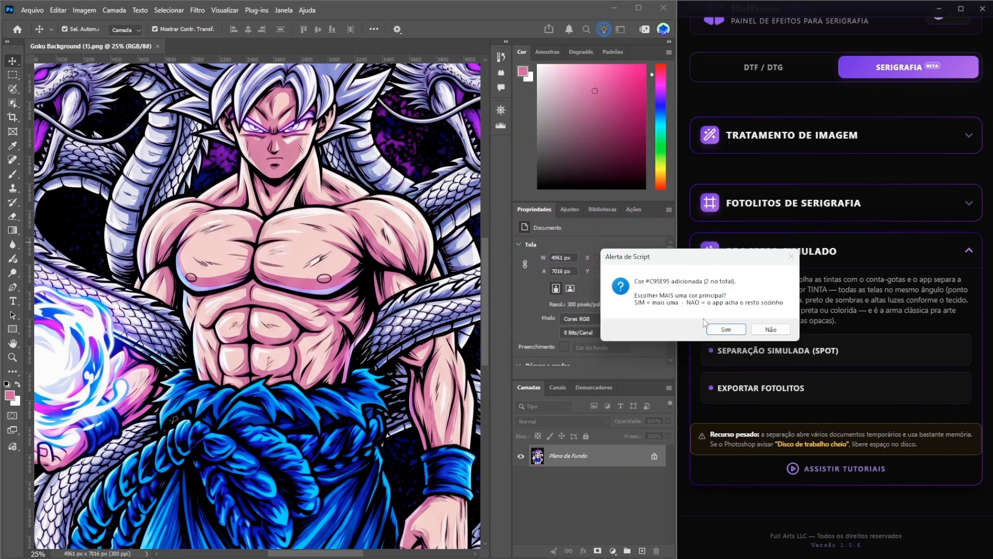
{"action": "left_click", "coordinate": [712, 328]}
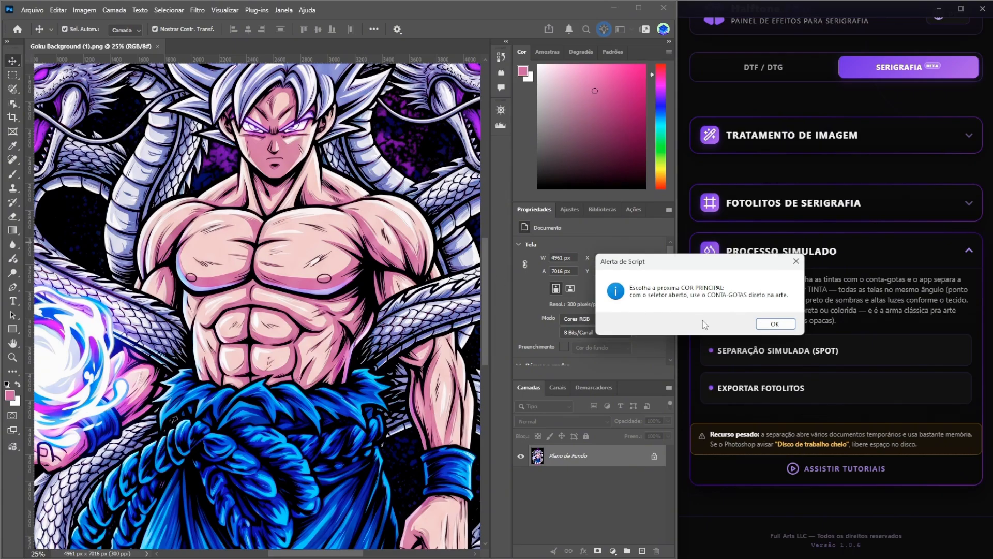
{"action": "left_click", "coordinate": [773, 324]}
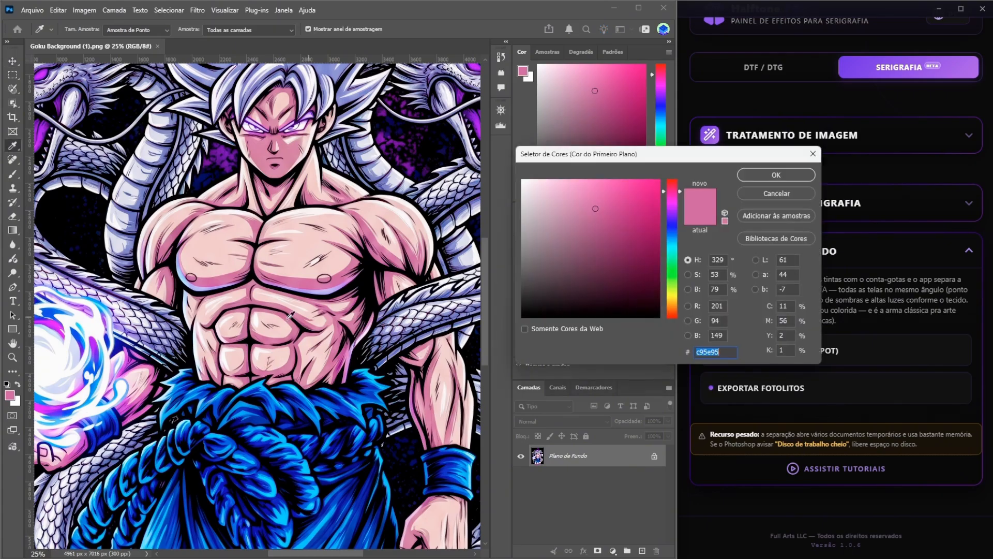
- Pick the cyan #00AFFF from the blue sash as the next main colour and continue
{"action": "left_click", "coordinate": [286, 407]}
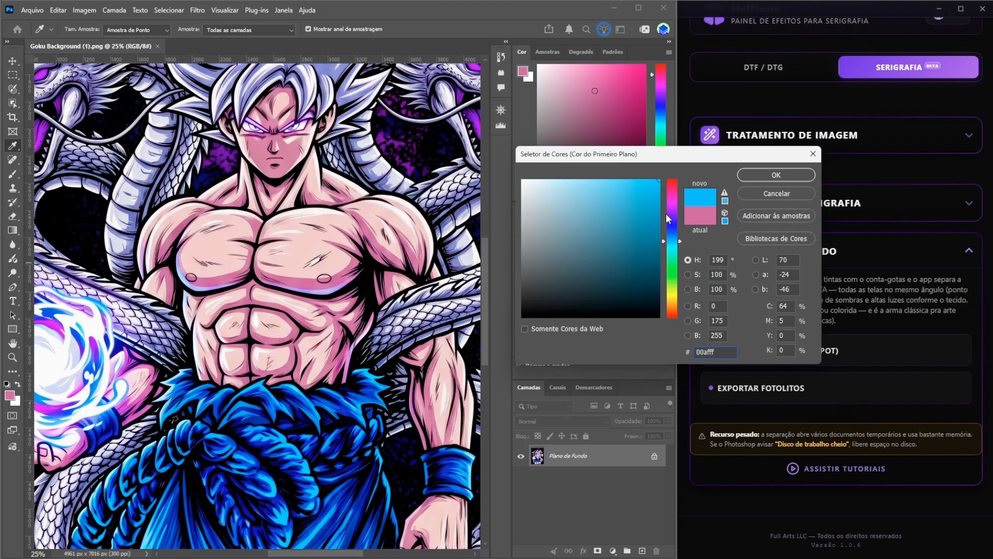
{"action": "left_click", "coordinate": [793, 179]}
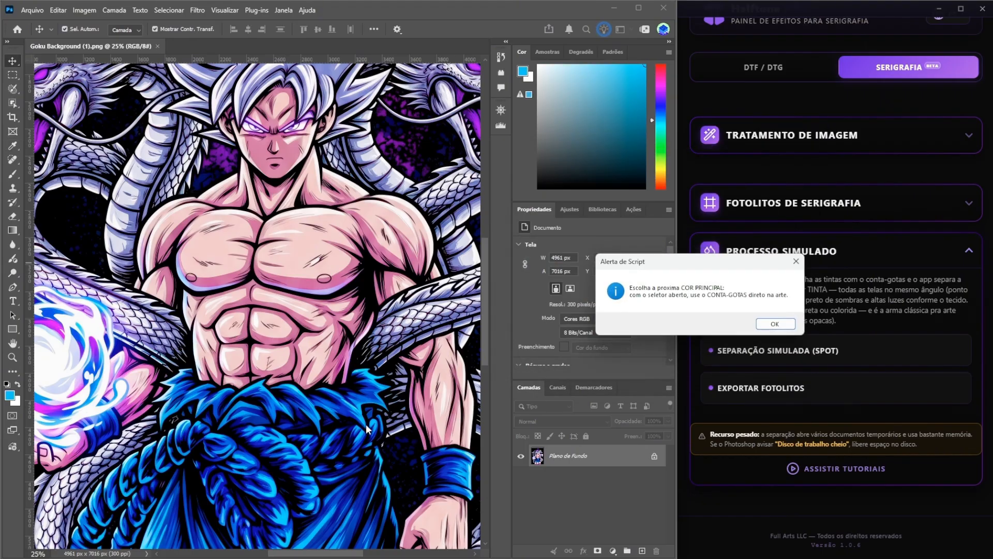
{"action": "left_click", "coordinate": [768, 326]}
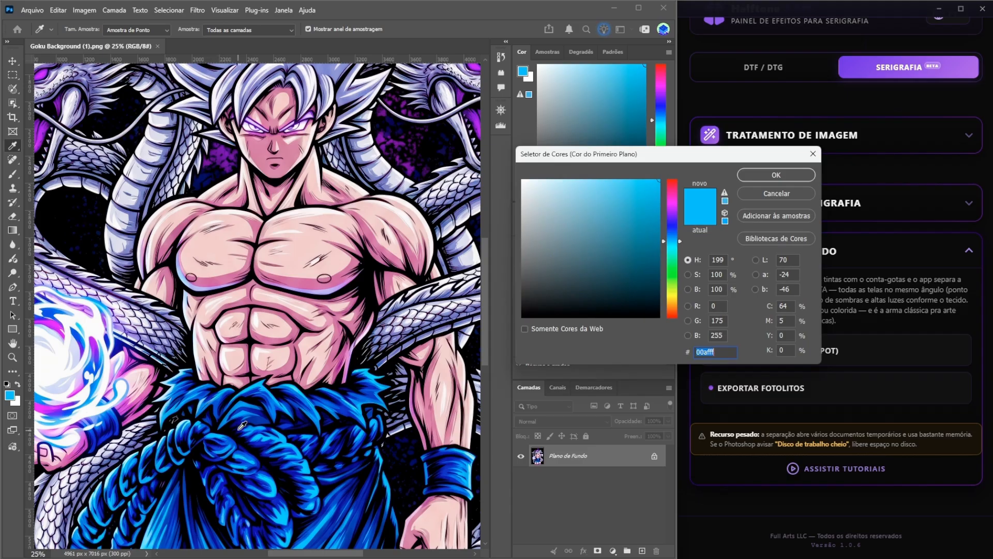
- Pick the royal blue #001A8A from the sash as the next main colour and choose to add another
{"action": "left_click", "coordinate": [260, 409]}
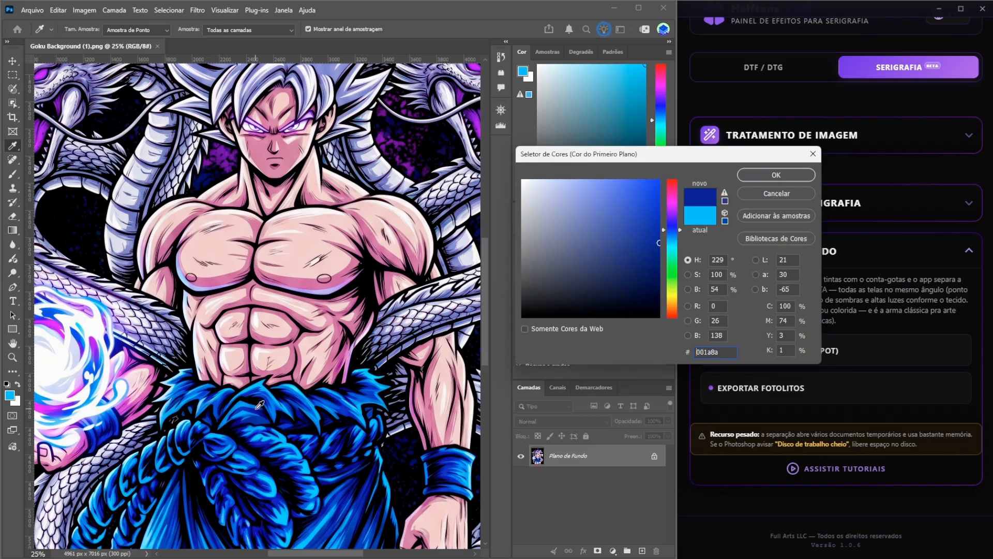
{"action": "left_click", "coordinate": [767, 173]}
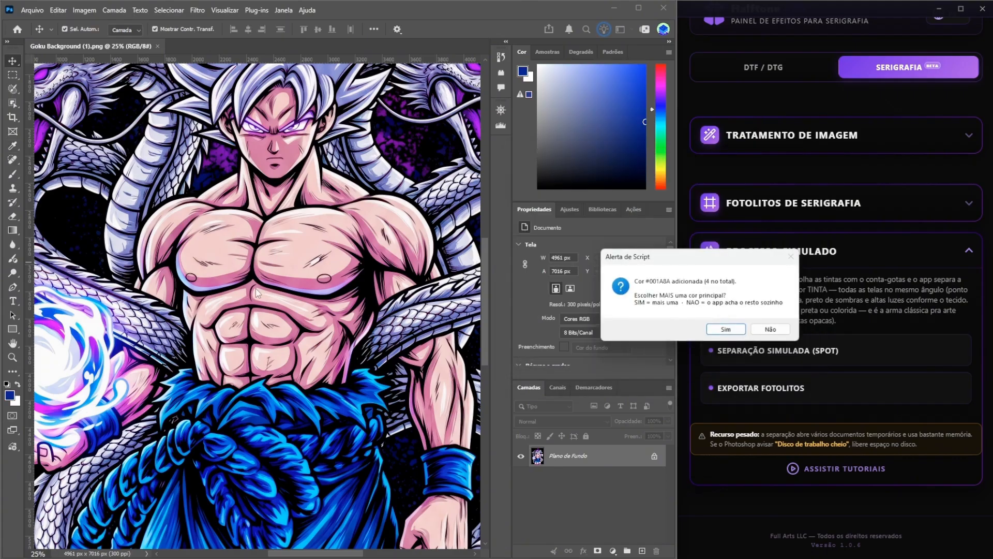
{"action": "key", "text": "Return"}
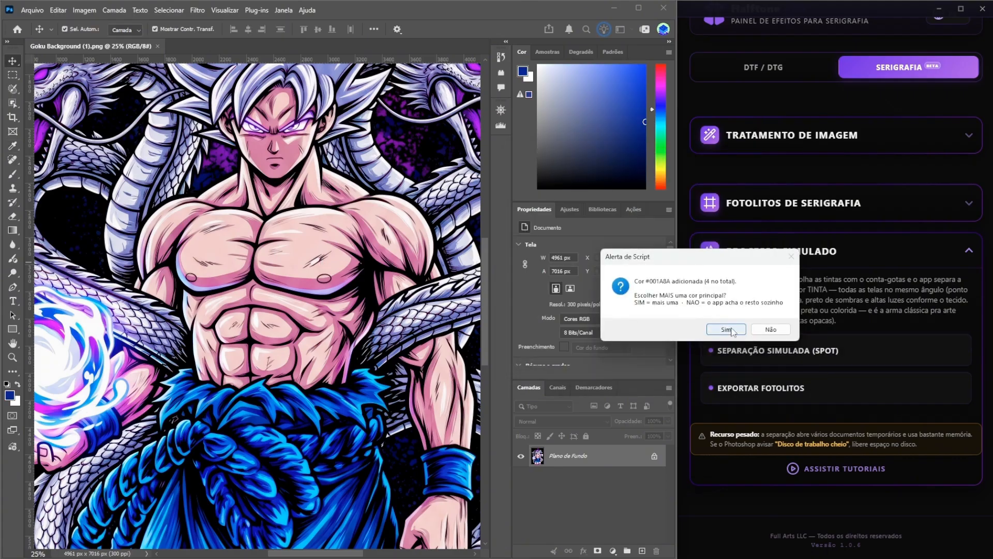
{"action": "key", "text": "Return"}
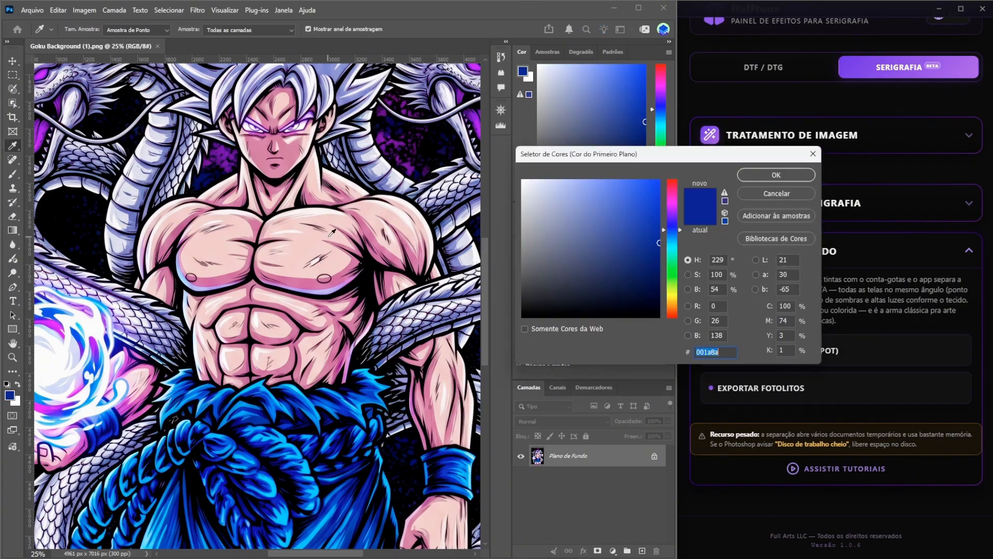
{"action": "left_click", "coordinate": [785, 173]}
{"action": "left_click", "coordinate": [727, 331]}
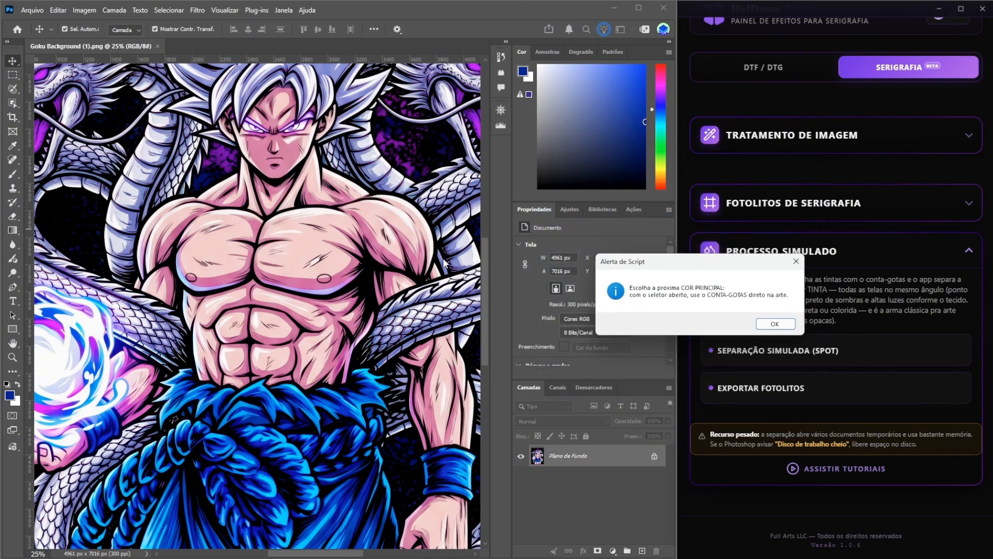
{"action": "left_click", "coordinate": [772, 329]}
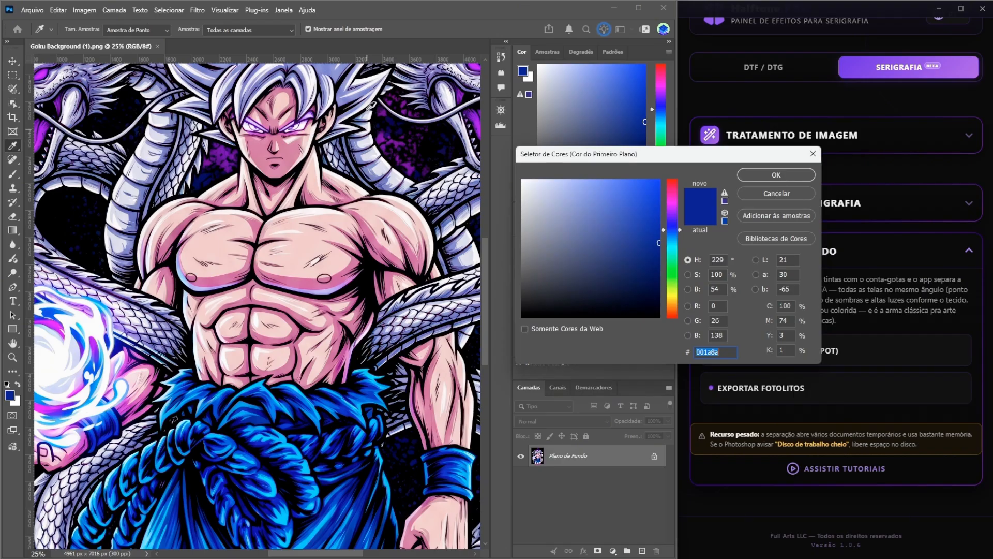
- Pick a lavender tone #767DC9 from the hair as the next main colour and choose to add another
{"action": "left_click", "coordinate": [332, 71]}
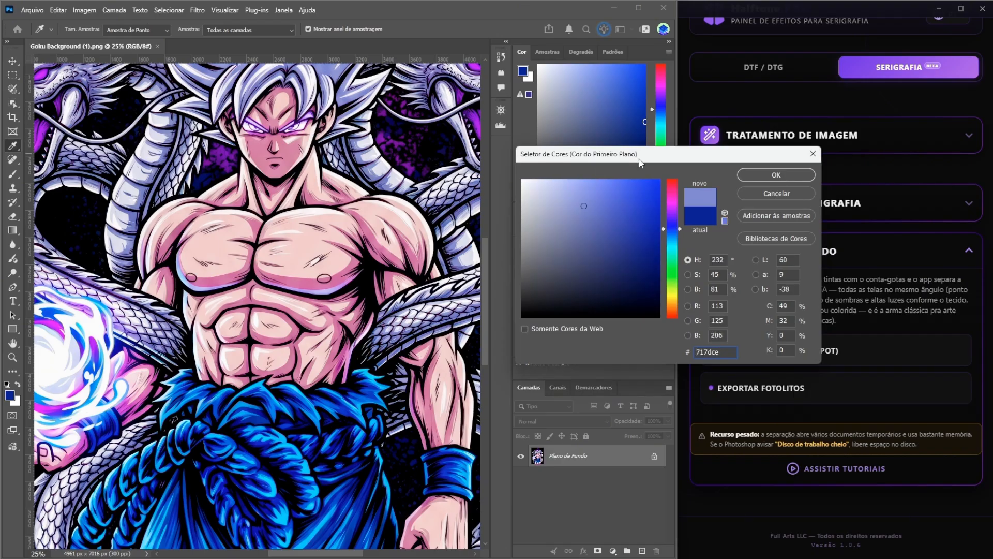
{"action": "left_click", "coordinate": [343, 65]}
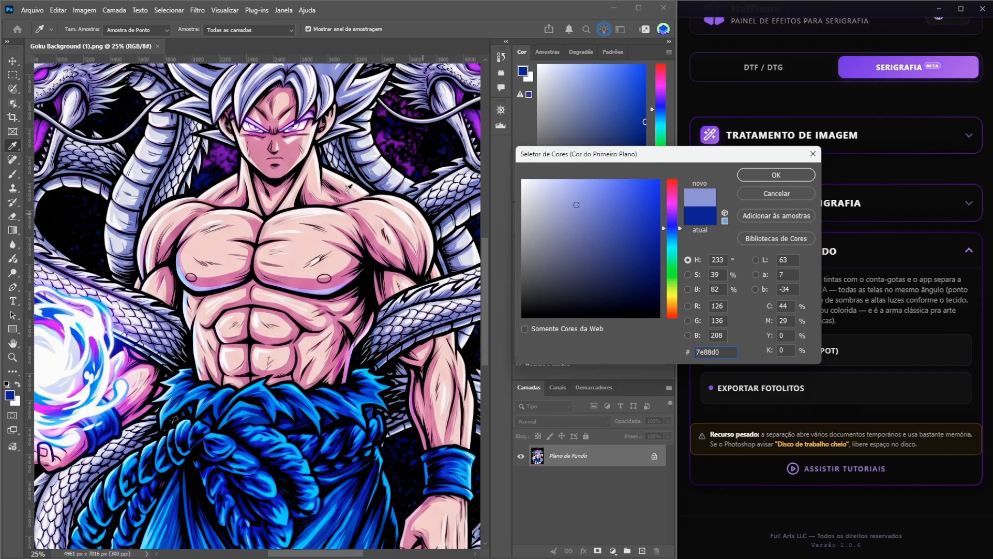
{"action": "left_click", "coordinate": [238, 69]}
{"action": "left_click", "coordinate": [764, 176]}
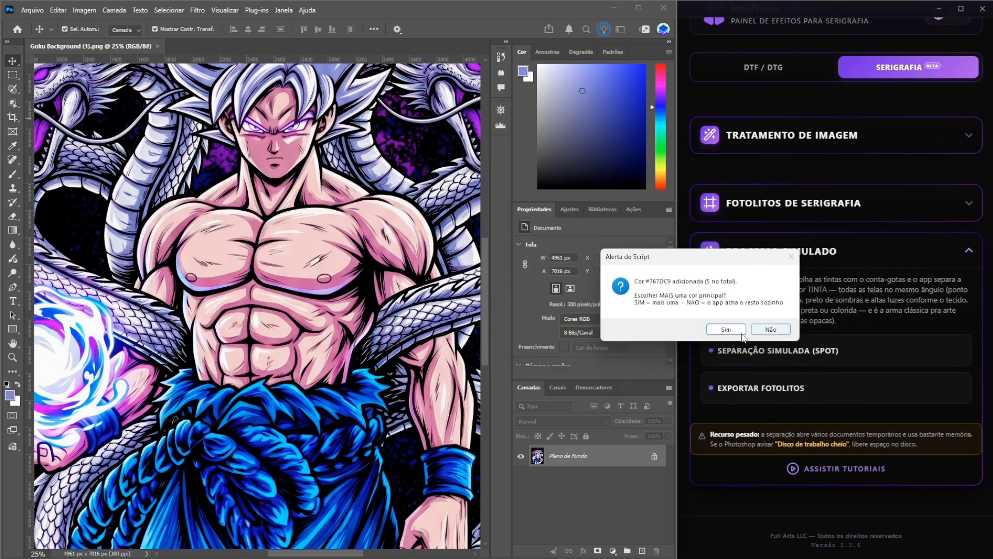
{"action": "left_click", "coordinate": [730, 332]}
{"action": "left_click", "coordinate": [763, 326]}
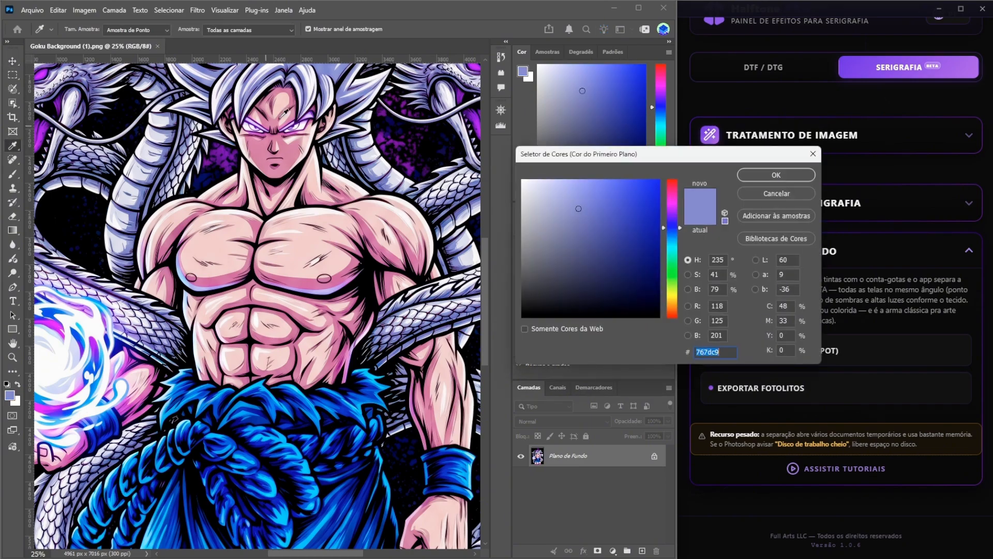
- Try to add the near-white of the hair as a main colour, then continue to the next pick
{"action": "left_click", "coordinate": [311, 86]}
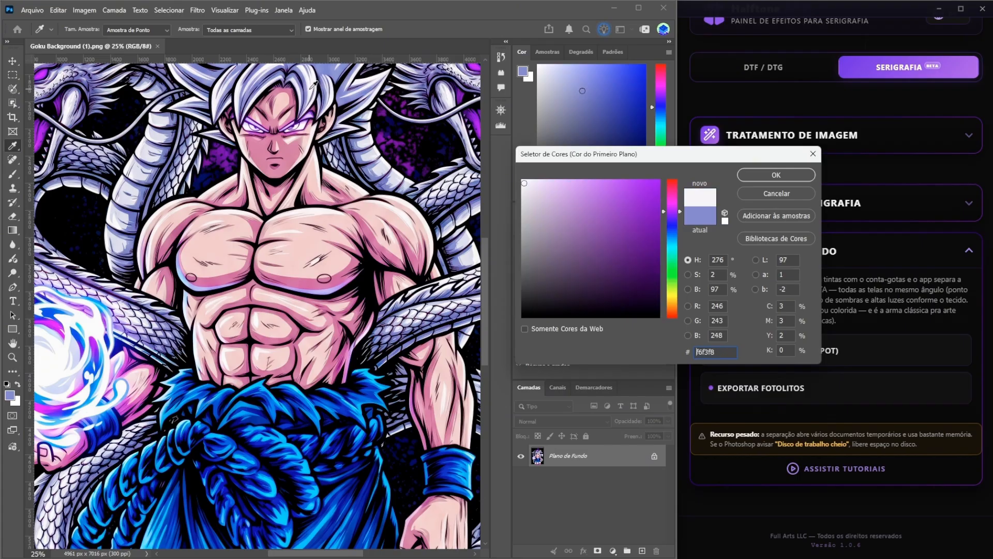
{"action": "left_click", "coordinate": [751, 171]}
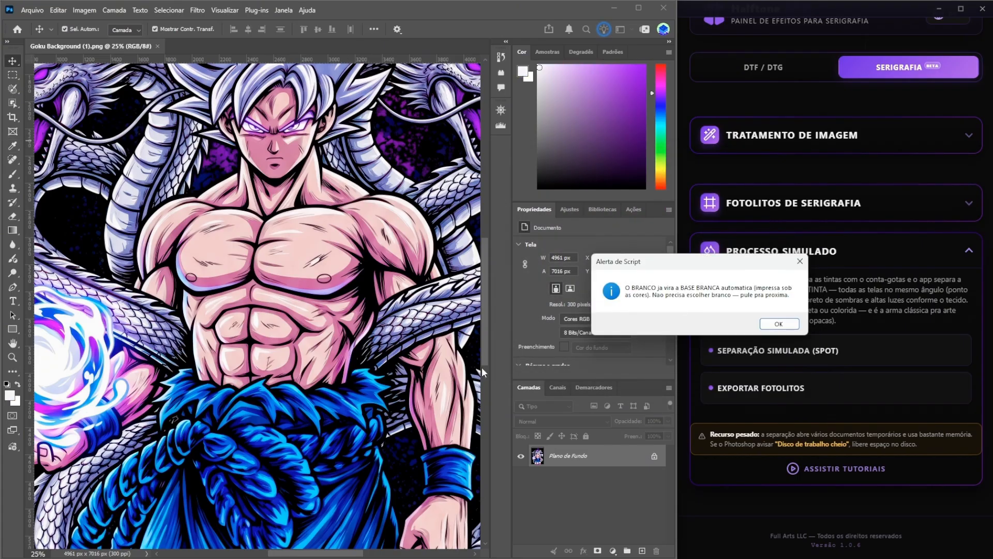
{"action": "left_click", "coordinate": [779, 324]}
{"action": "left_click", "coordinate": [726, 327]}
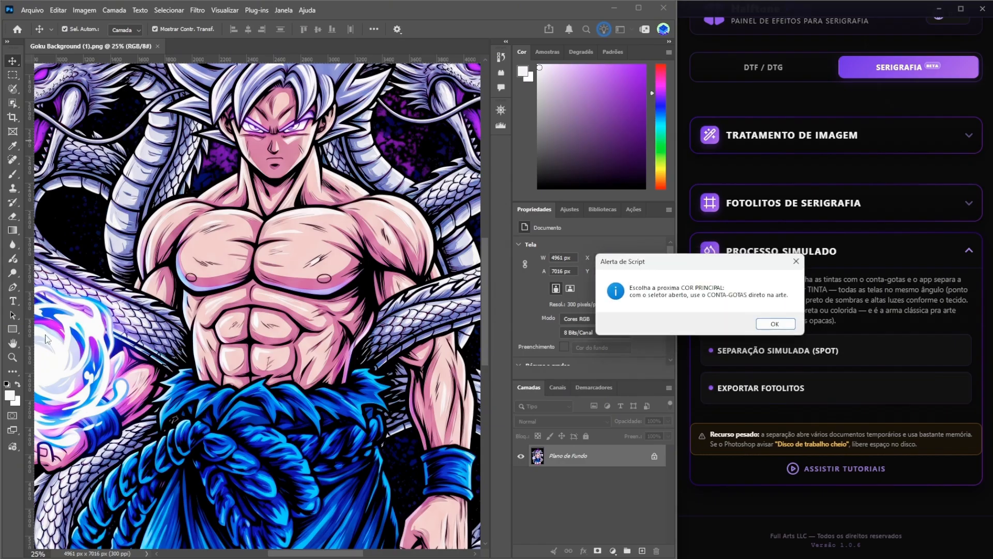
{"action": "left_click", "coordinate": [774, 325]}
- Try again to add white sampled from the glowing orb, then continue to the next pick
{"action": "left_click", "coordinate": [66, 351]}
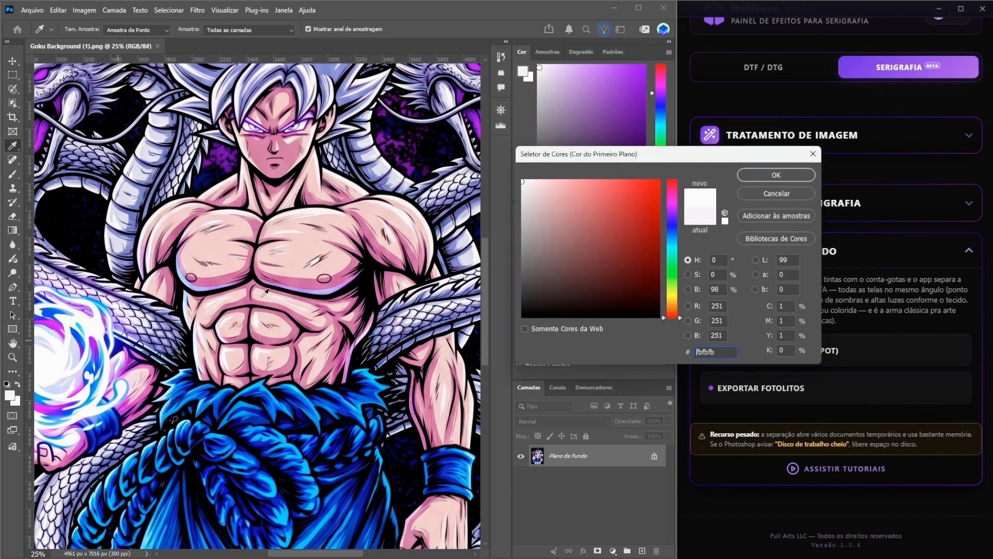
{"action": "left_click", "coordinate": [771, 179]}
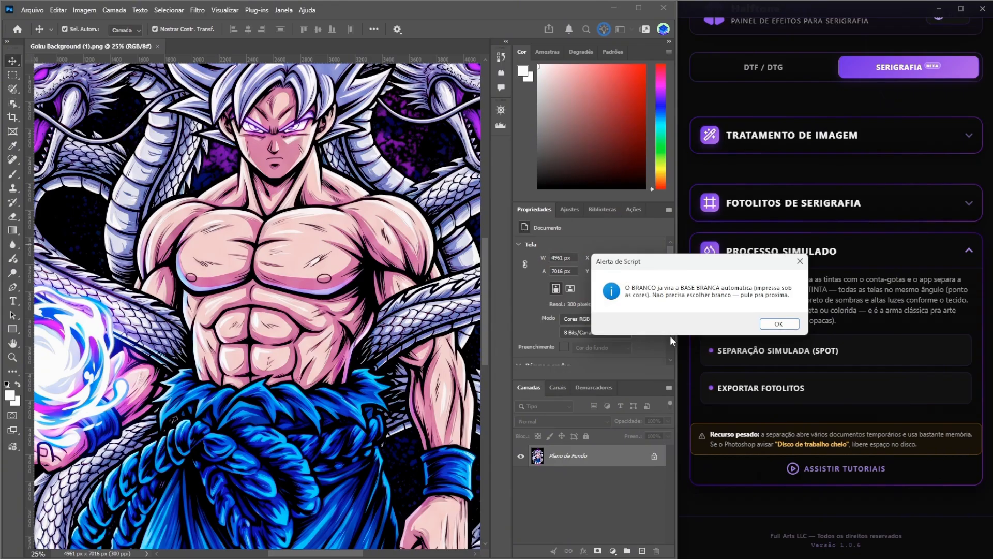
{"action": "left_click", "coordinate": [778, 324]}
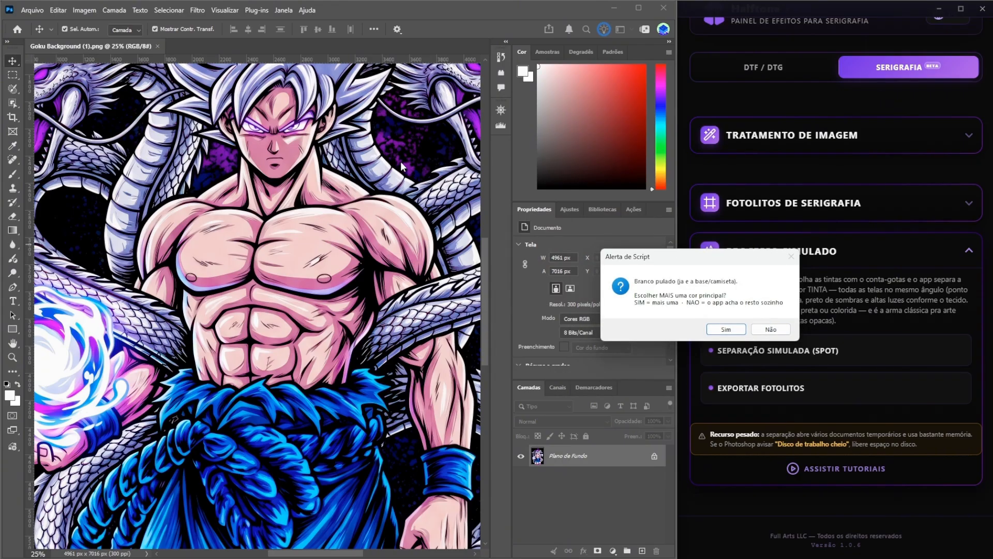
{"action": "left_click", "coordinate": [727, 330]}
{"action": "left_click", "coordinate": [778, 326]}
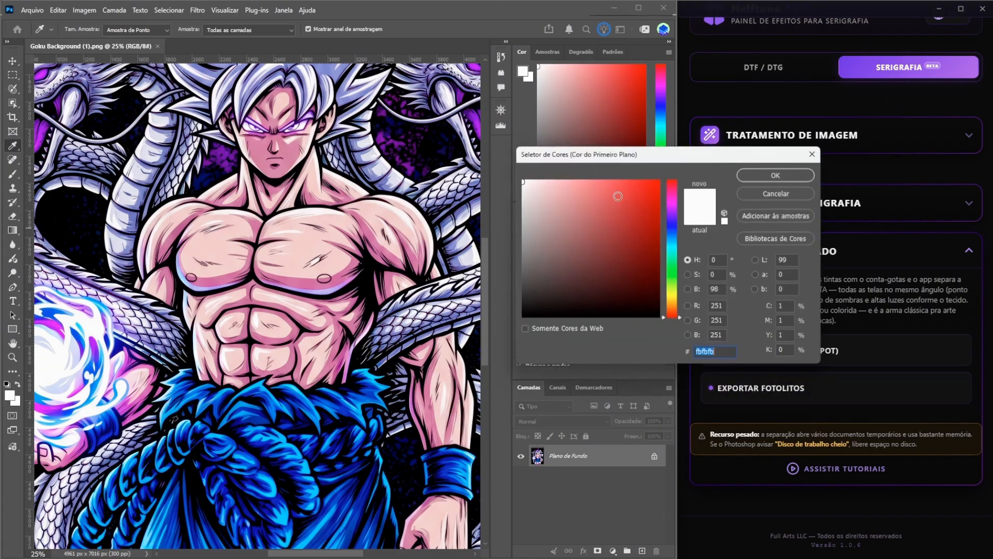
- Pick the purple #BF00FF from the background as the last main colour, stop adding colours, and dismiss the summary
{"action": "left_click", "coordinate": [478, 64]}
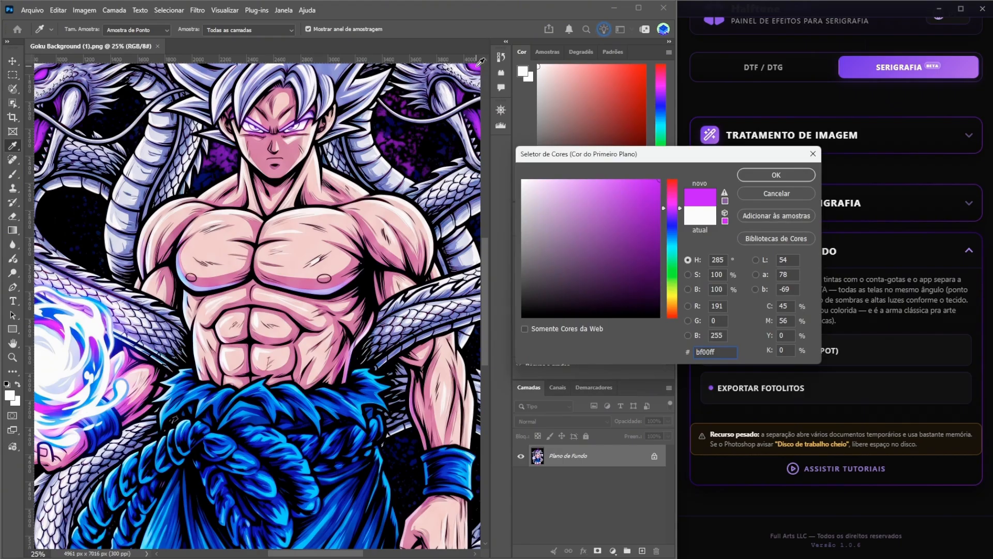
{"action": "left_click", "coordinate": [776, 175]}
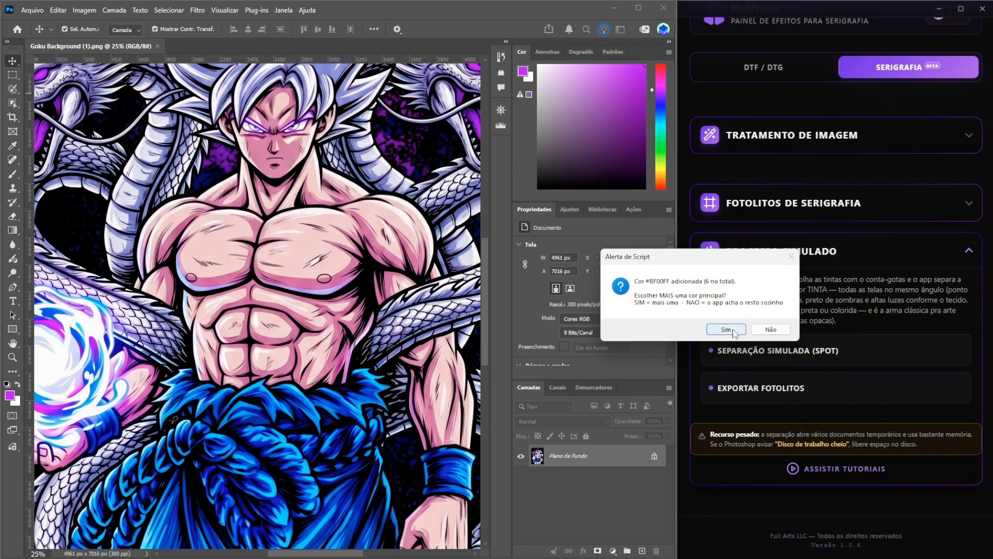
{"action": "left_click", "coordinate": [774, 332]}
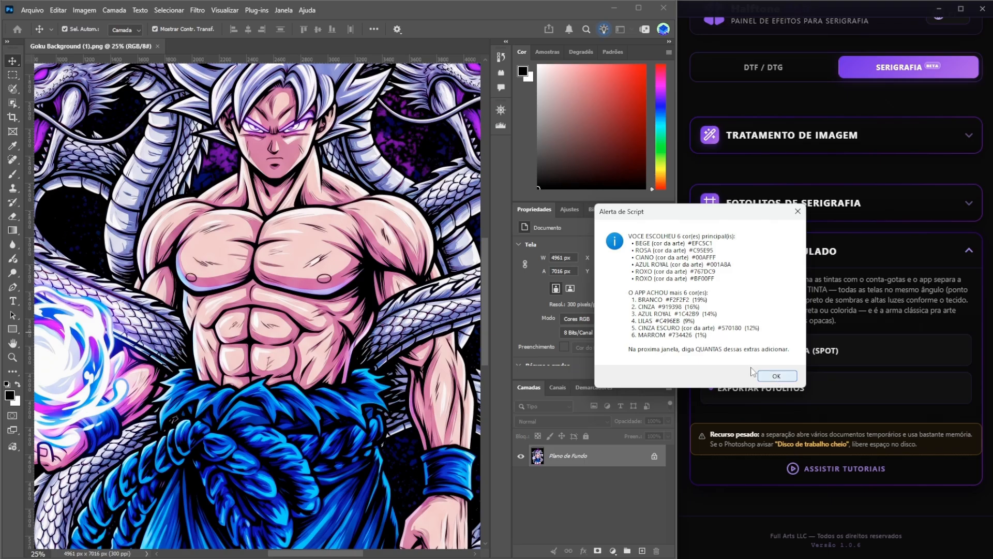
{"action": "left_click", "coordinate": [775, 377]}
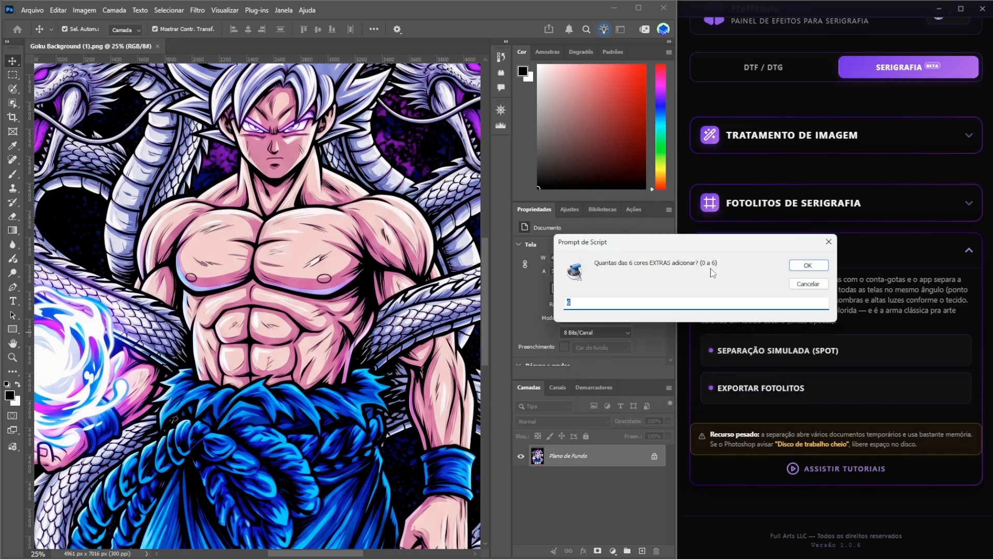
- Confirm the number of extra colours and keep the image size at 42 × 59.4 cm, 300 pixels/inch
{"action": "left_click", "coordinate": [801, 265]}
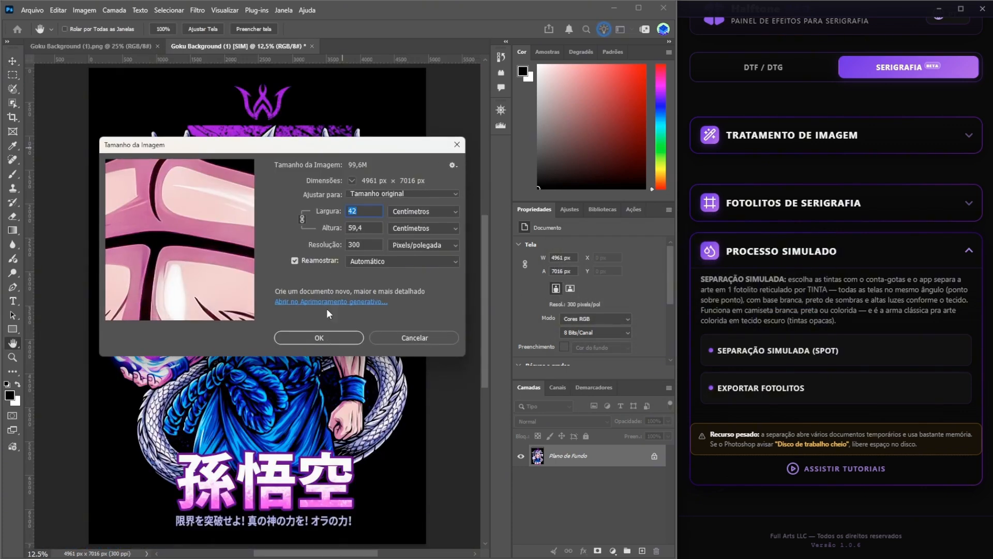
{"action": "left_click", "coordinate": [319, 338]}
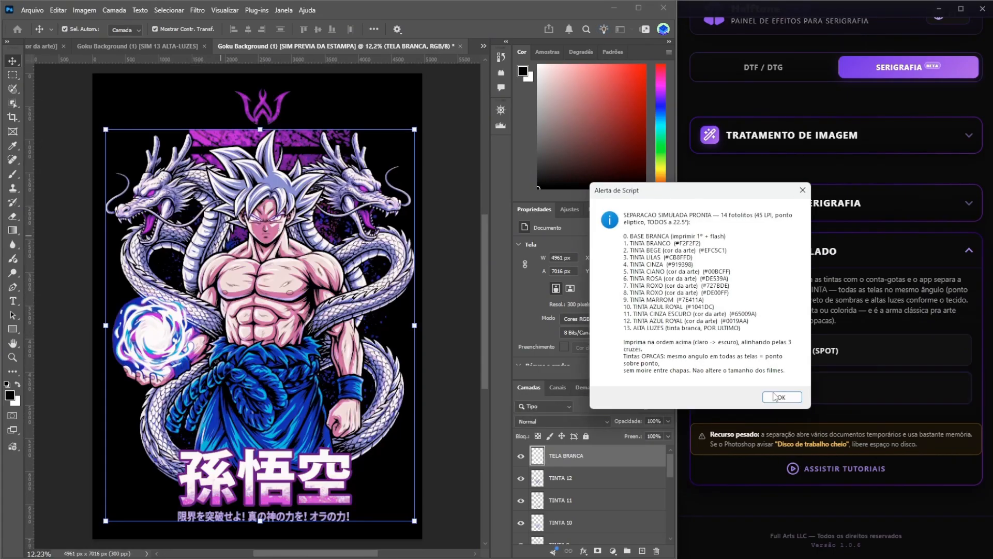
- Dismiss the separation summary and zoom into the print preview to inspect the halftone dots
{"action": "left_click_drag", "start_coordinate": [721, 198], "coordinate": [590, 194]}
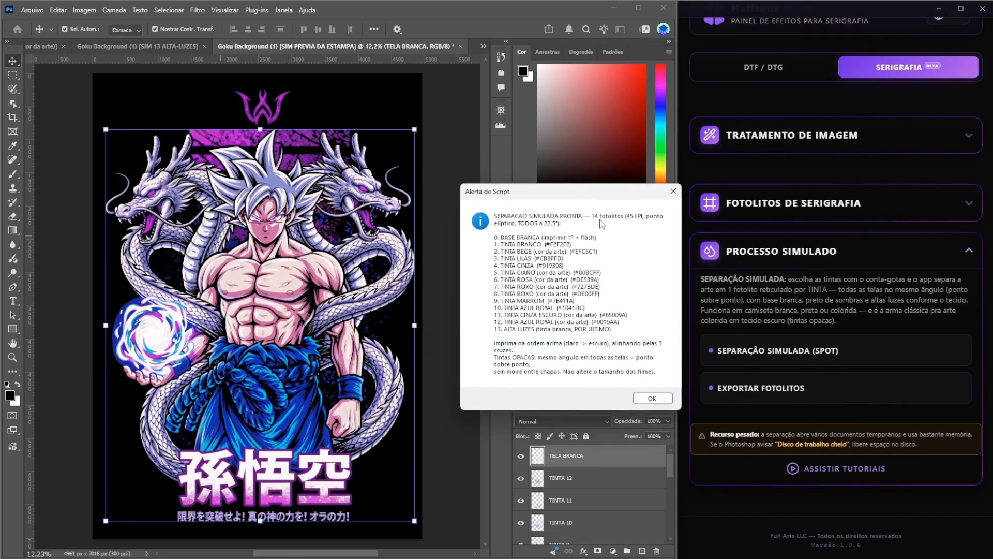
{"action": "left_click", "coordinate": [651, 395]}
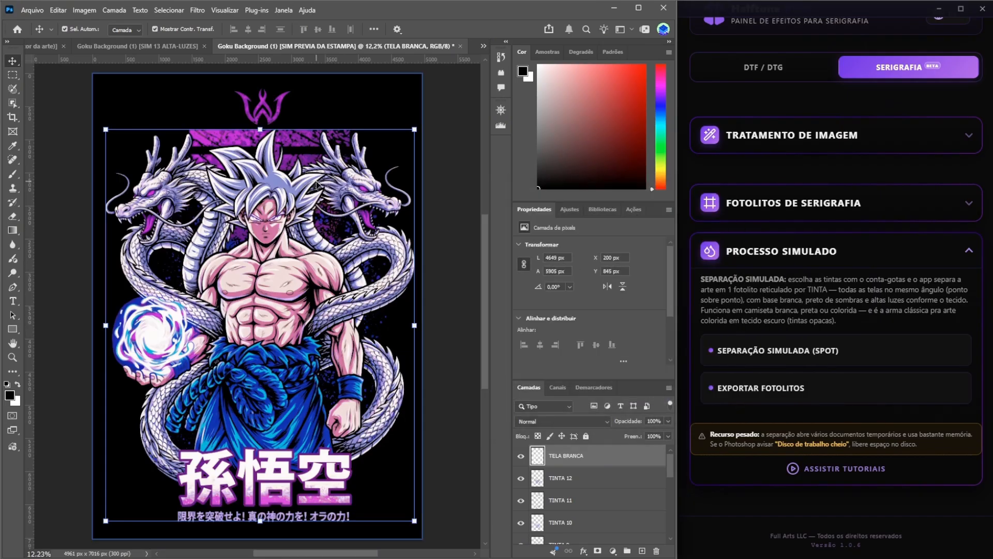
{"action": "key", "text": "ctrl+plus"}
{"action": "key", "text": "ctrl+plus"}
{"action": "key", "text": "ctrl+plus"}
{"action": "key", "text": "ctrl+plus"}
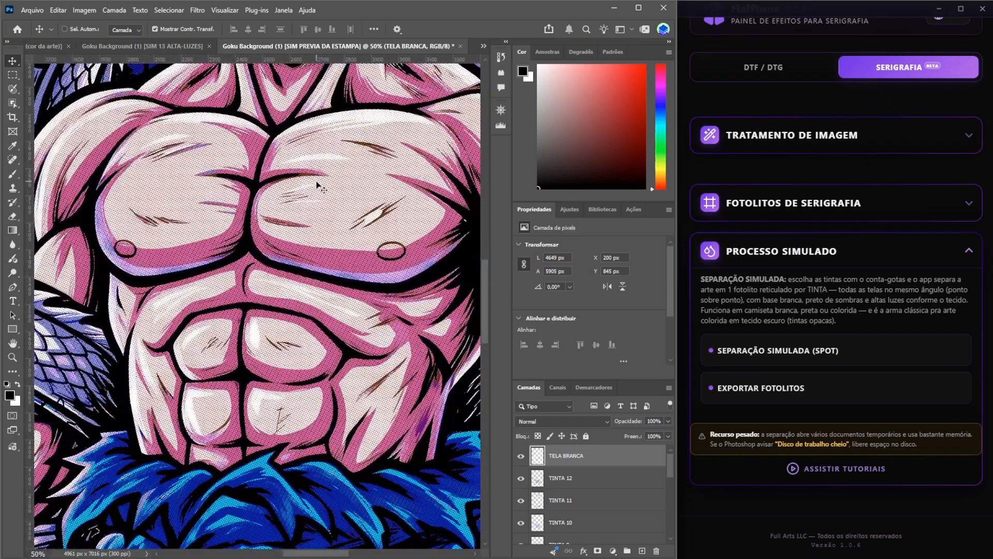
{"action": "key", "text": "ctrl+0"}
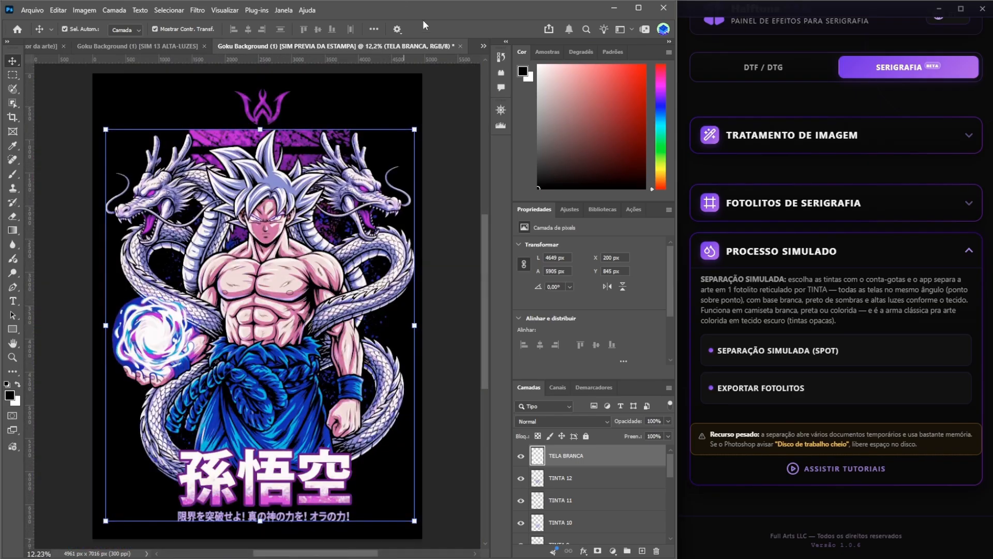
- Switch to the original Goku artwork document and fit it to the screen
{"action": "left_click", "coordinate": [483, 46]}
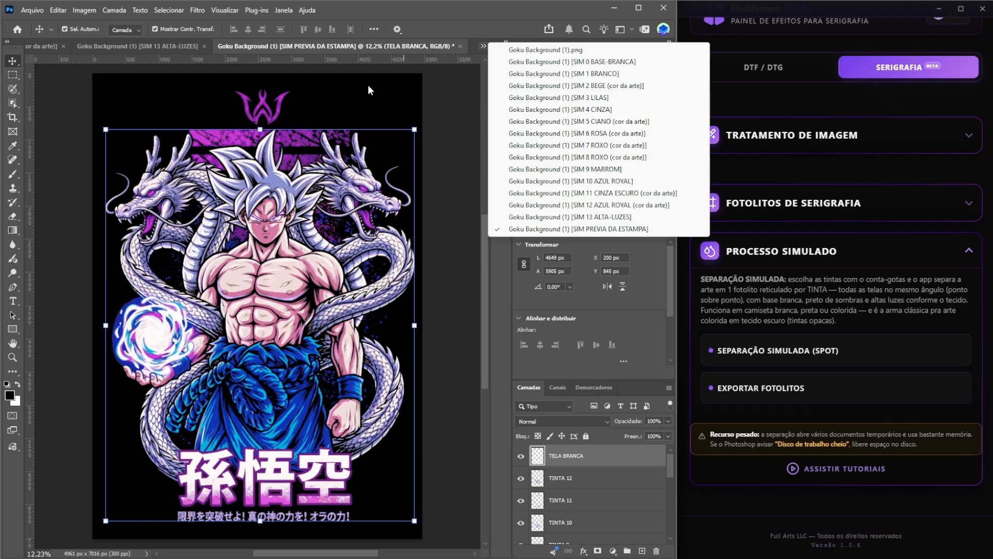
{"action": "left_click", "coordinate": [442, 107]}
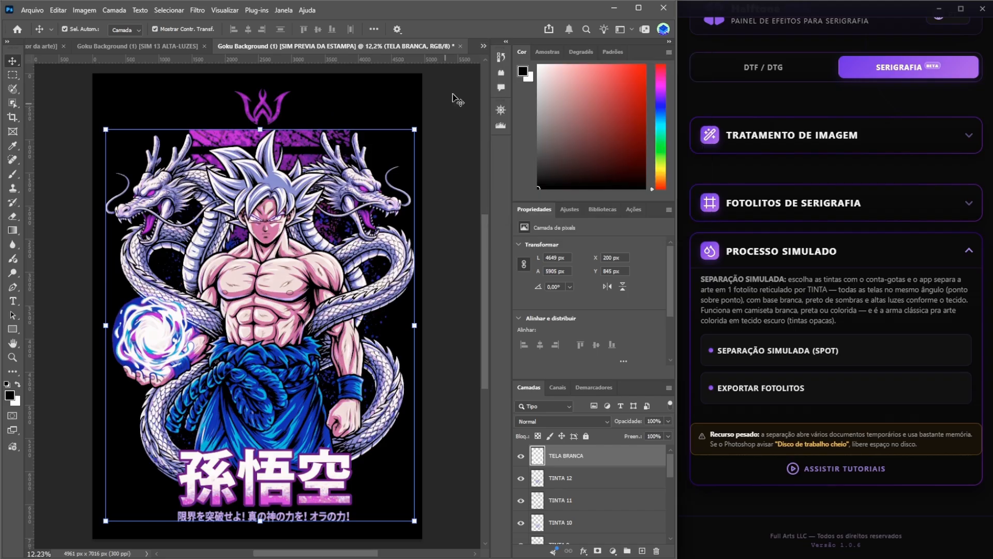
{"action": "left_click", "coordinate": [455, 244]}
{"action": "key", "text": "ctrl+0"}
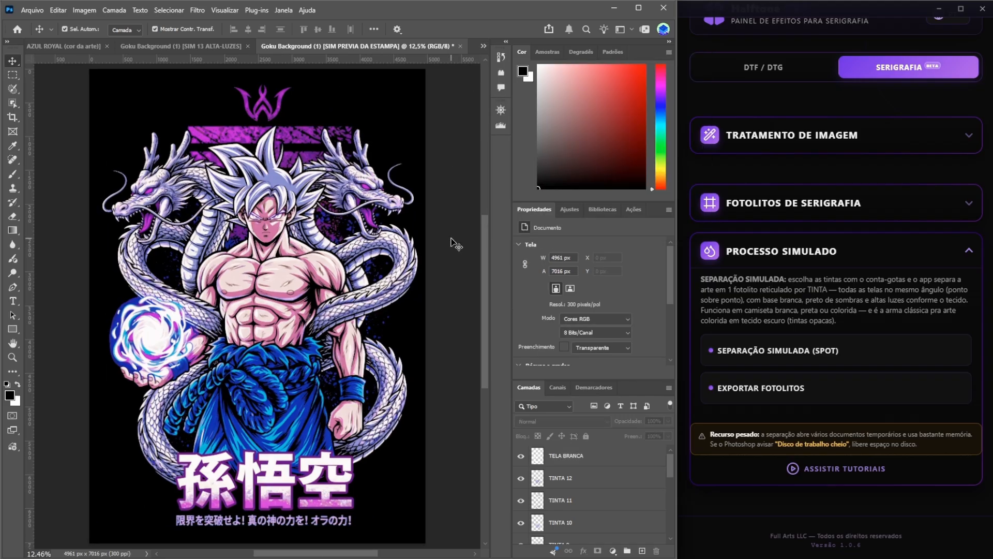
{"action": "left_click", "coordinate": [484, 45]}
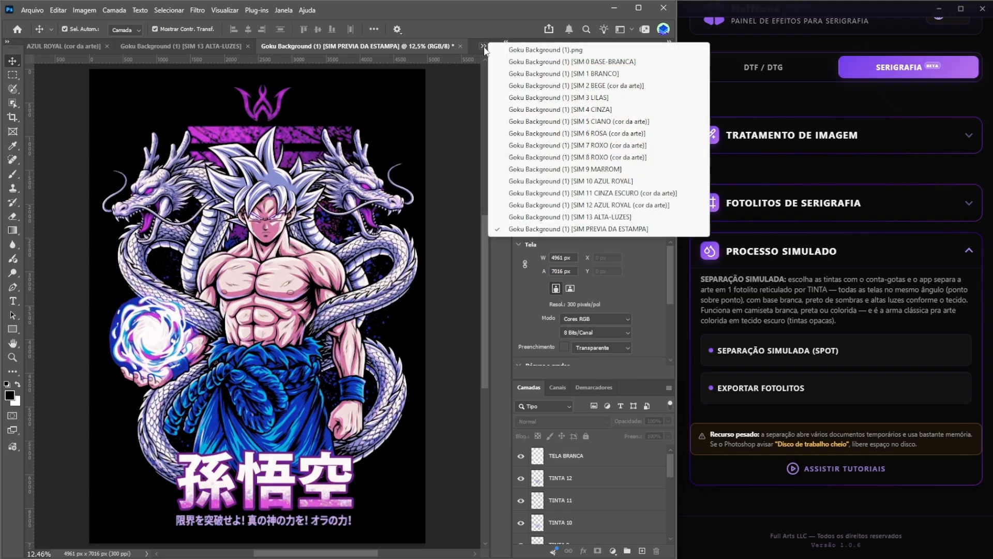
{"action": "left_click", "coordinate": [518, 50]}
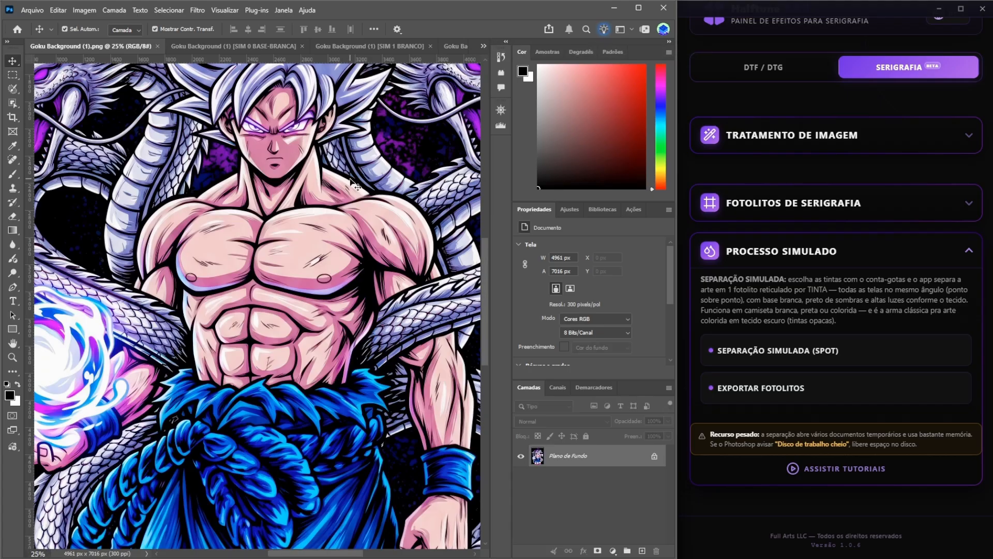
{"action": "key", "text": "ctrl+0"}
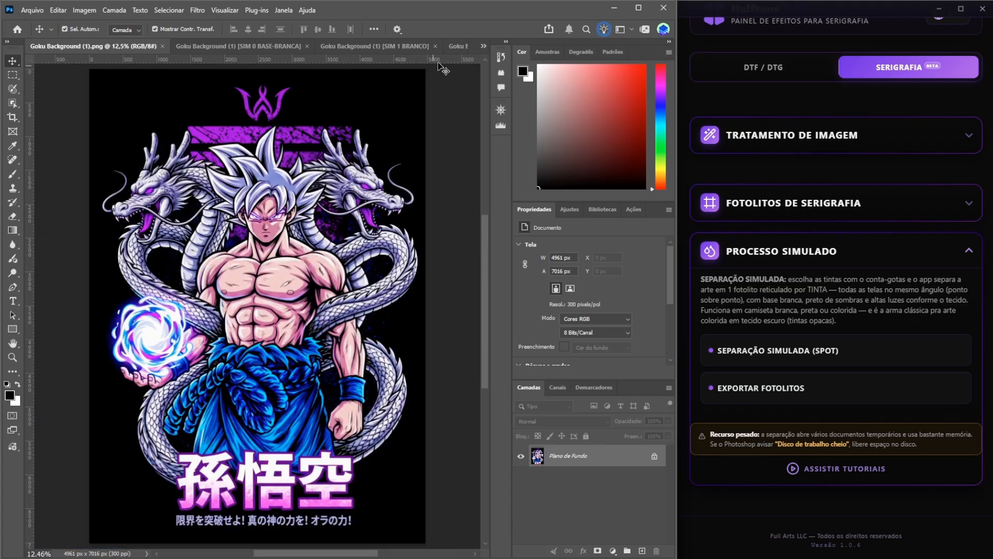
- Compare the original artwork with the print preview document by switching back and forth between them
{"action": "left_click", "coordinate": [483, 48]}
{"action": "left_click", "coordinate": [550, 231]}
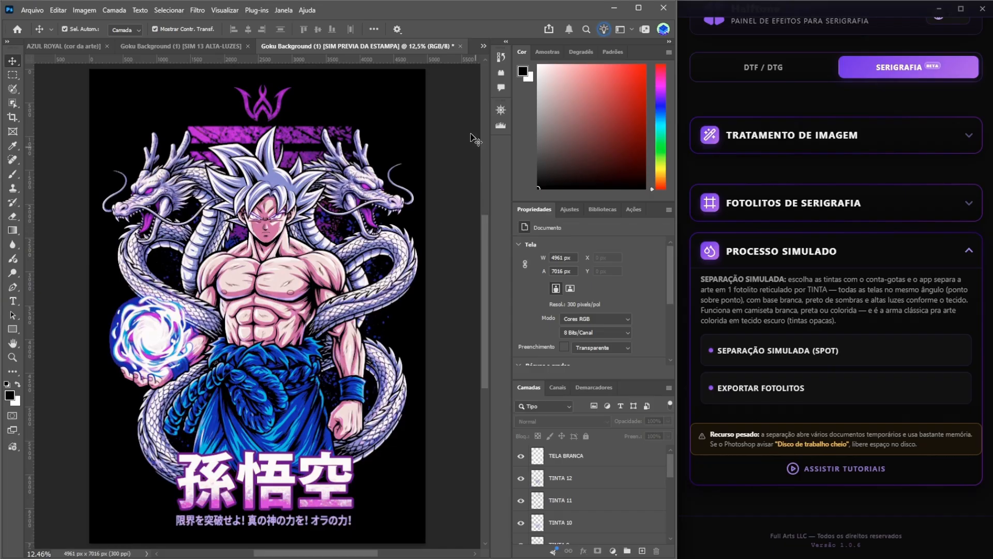
{"action": "left_click", "coordinate": [483, 47]}
{"action": "left_click", "coordinate": [503, 54]}
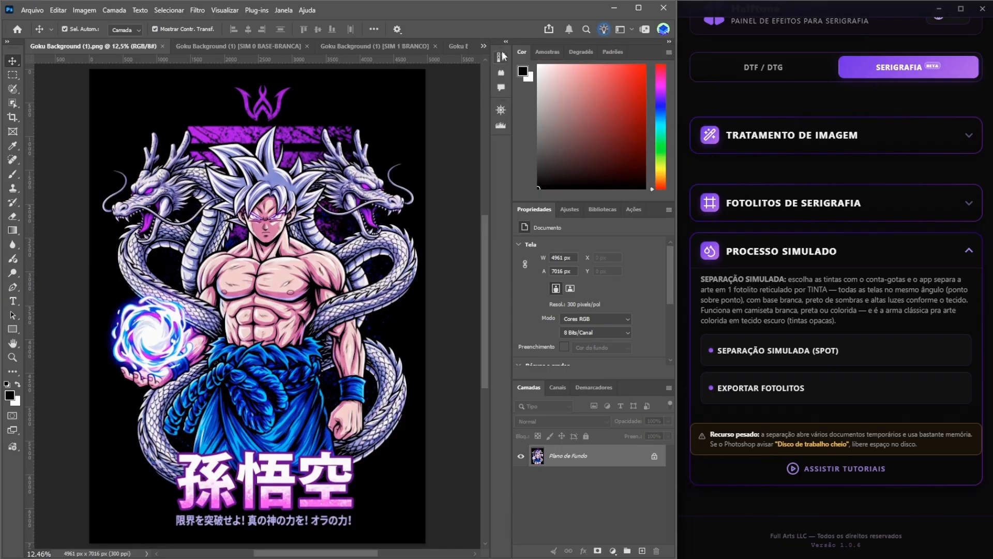
{"action": "left_click", "coordinate": [483, 46]}
{"action": "left_click", "coordinate": [550, 229]}
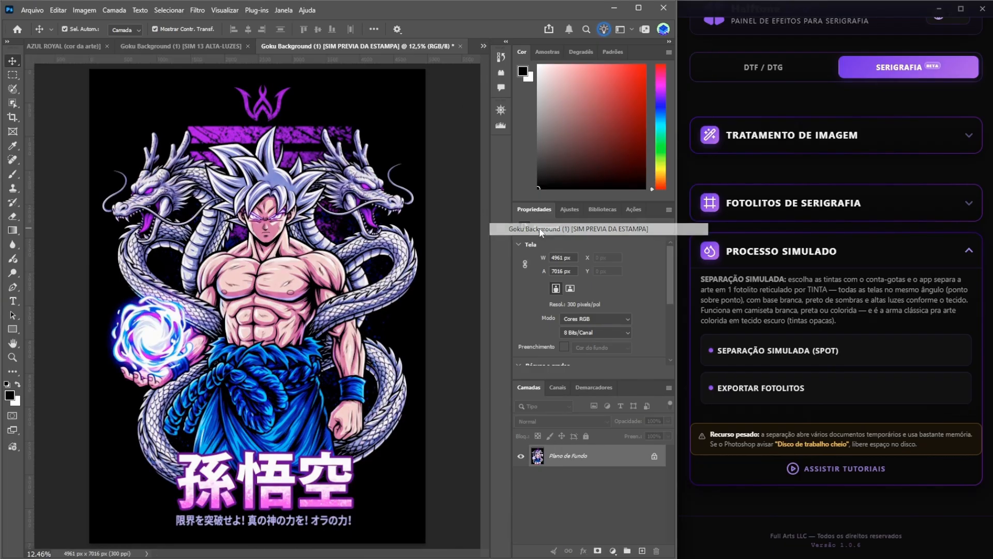
{"action": "left_click", "coordinate": [483, 47]}
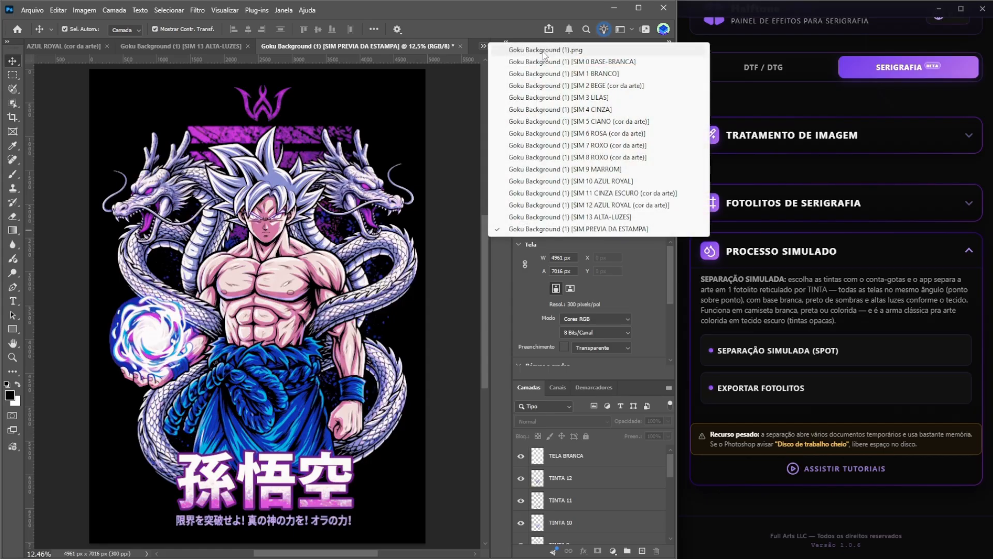
{"action": "left_click", "coordinate": [544, 51]}
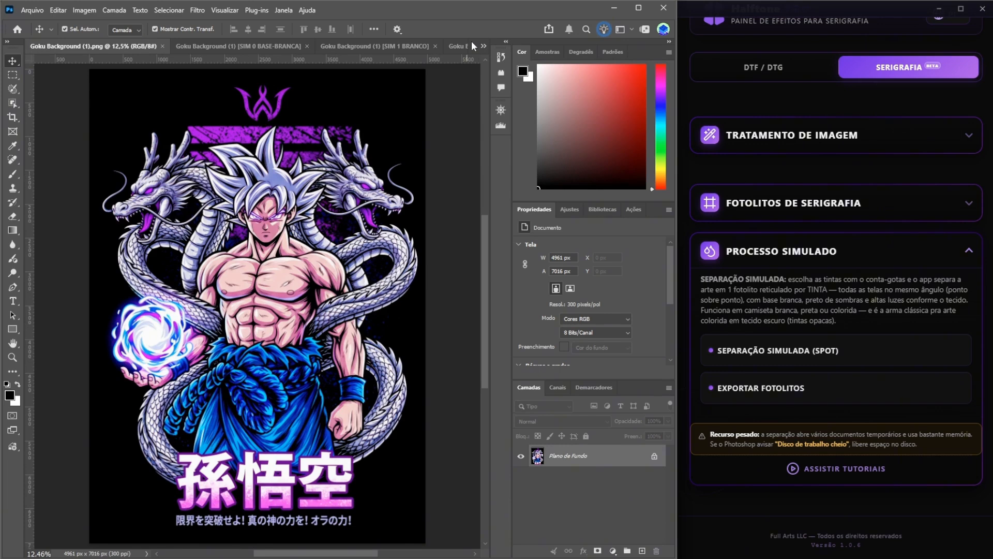
{"action": "left_click", "coordinate": [484, 48]}
{"action": "left_click", "coordinate": [559, 231]}
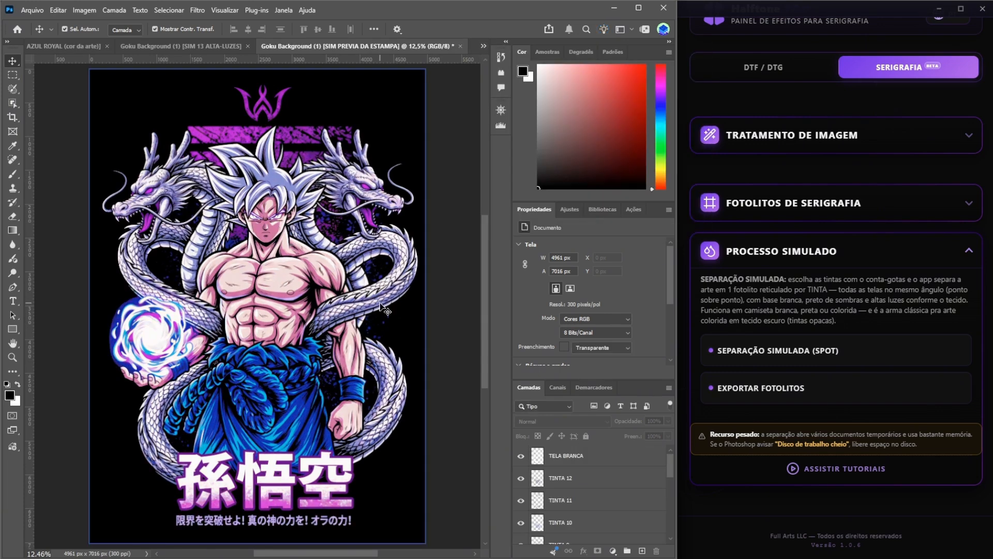
- Examine the individual ink separation films, such as purple, brown, white base and beige, then return to the original artwork
{"action": "left_click", "coordinate": [483, 47]}
{"action": "left_click", "coordinate": [569, 144]}
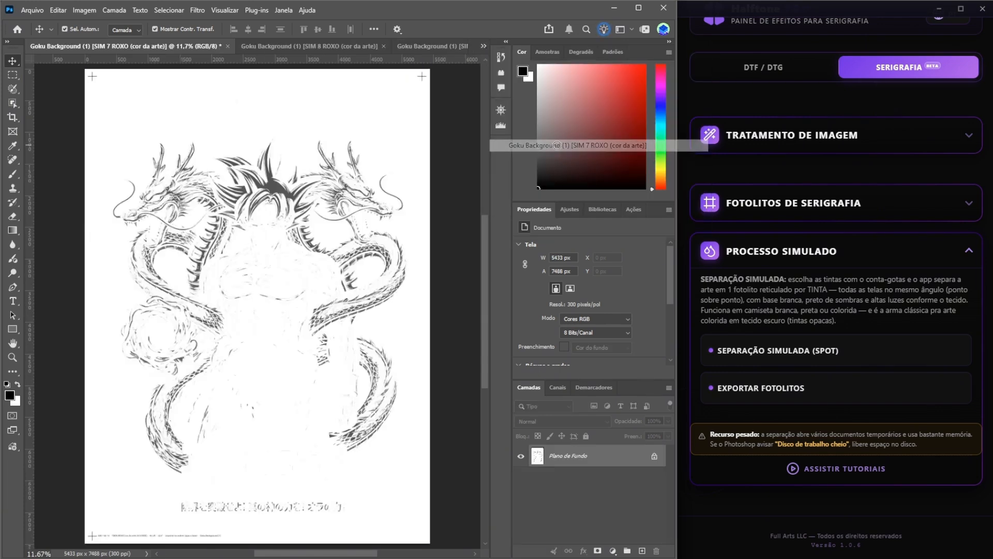
{"action": "left_click", "coordinate": [482, 47]}
{"action": "left_click", "coordinate": [569, 169]}
{"action": "left_click", "coordinate": [481, 47]}
{"action": "left_click", "coordinate": [550, 62]}
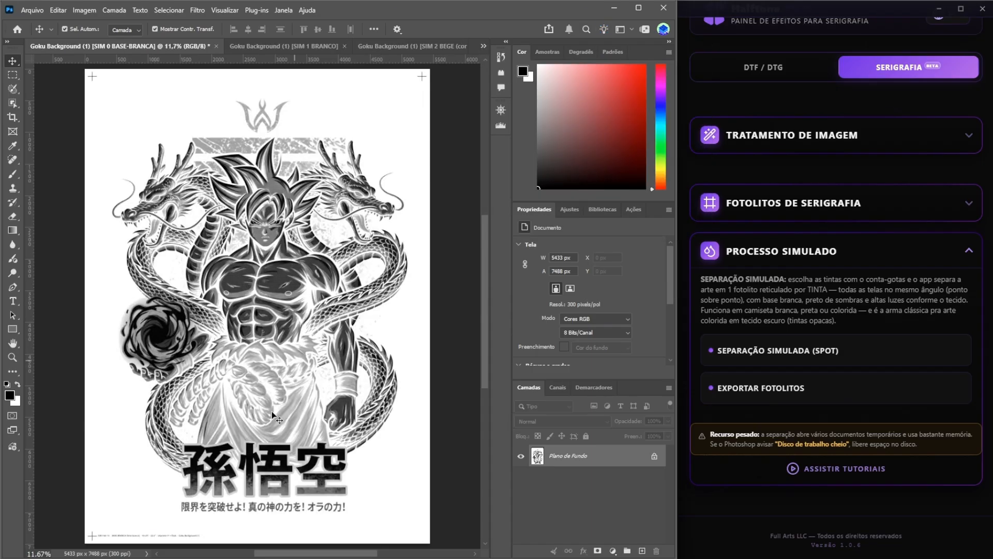
{"action": "left_click", "coordinate": [486, 44]}
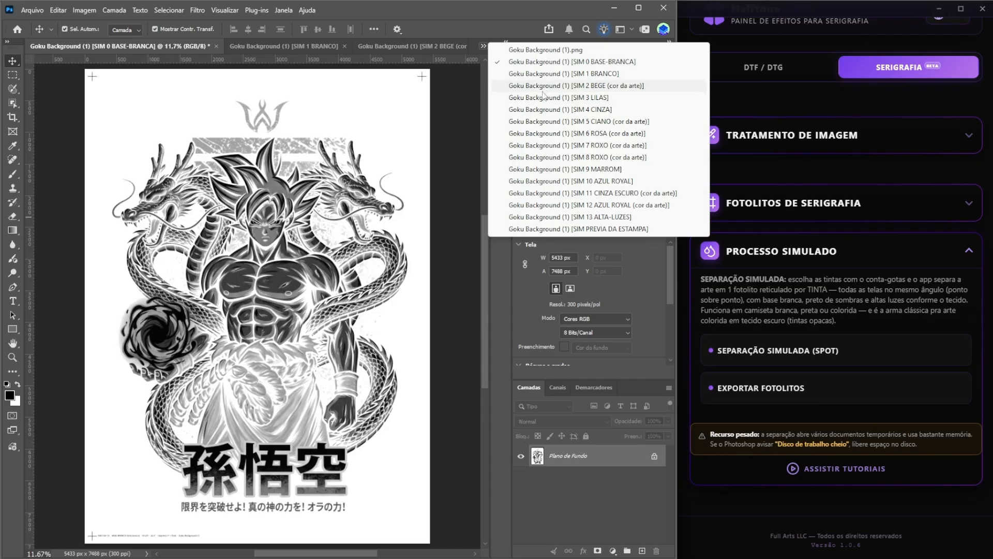
{"action": "left_click", "coordinate": [543, 86]}
{"action": "left_click", "coordinate": [483, 46]}
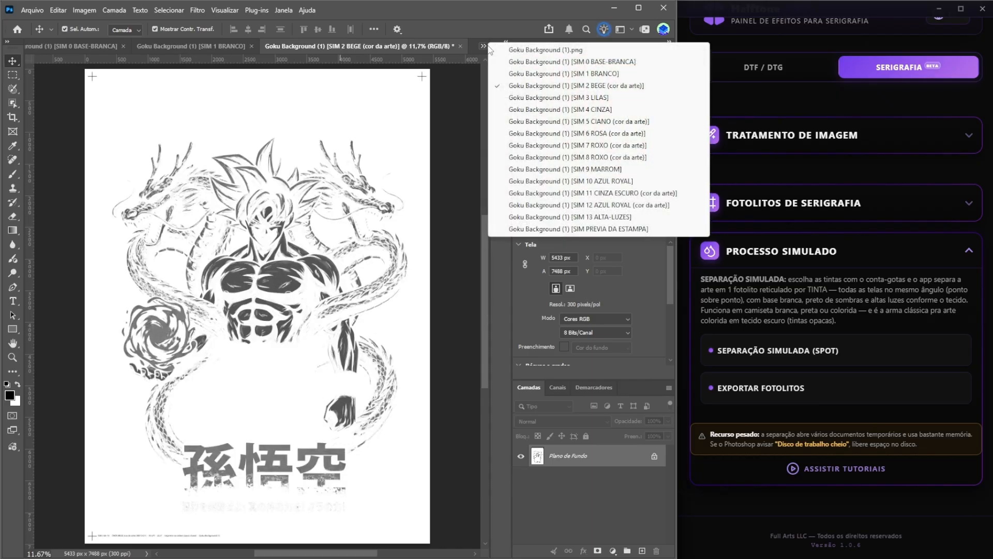
{"action": "left_click", "coordinate": [518, 50]}
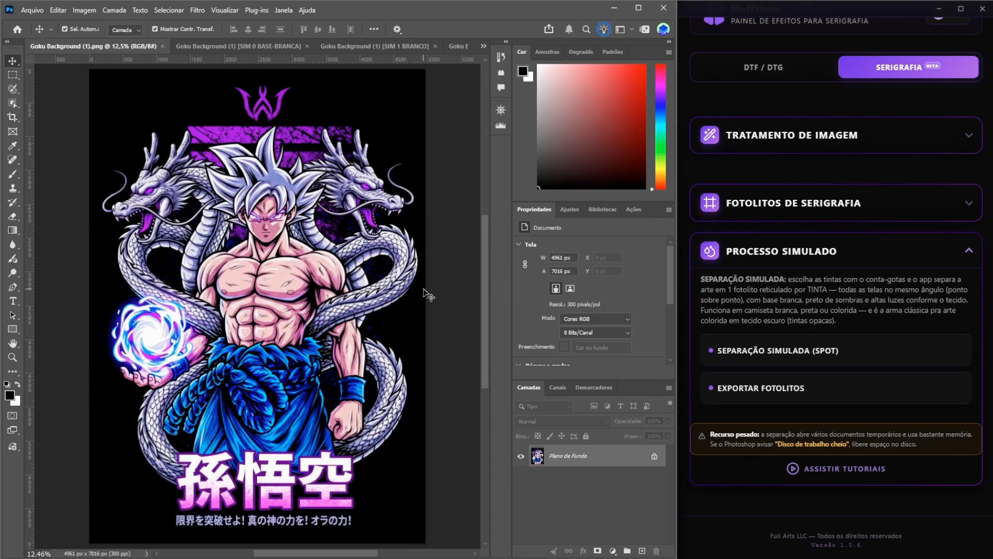